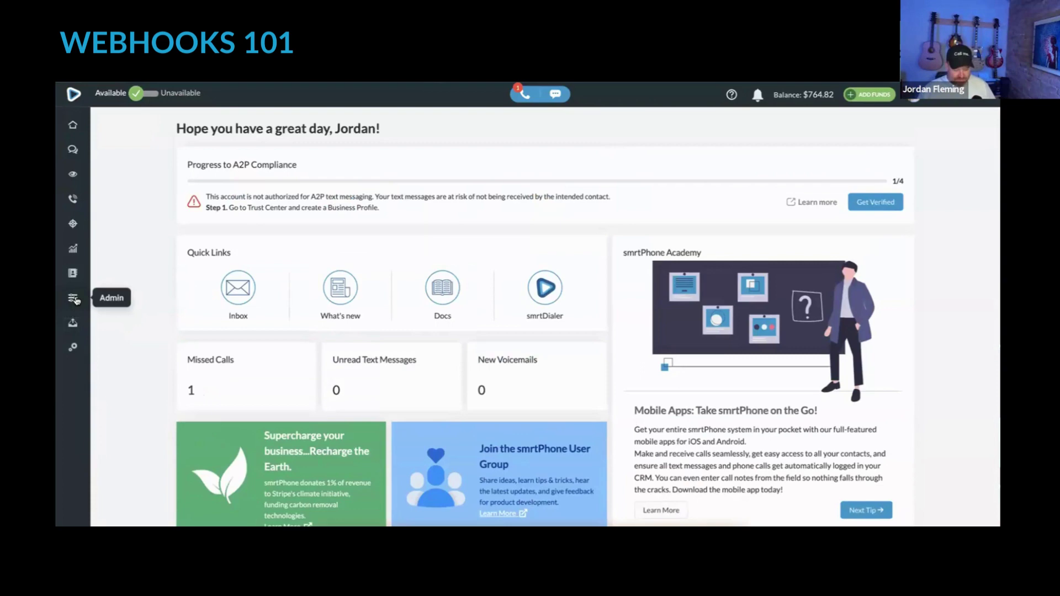
- Go to Admin > Webhooks to list the two enabled Podio endpoint webhooks
{"action": "left_click", "coordinate": [74, 299]}
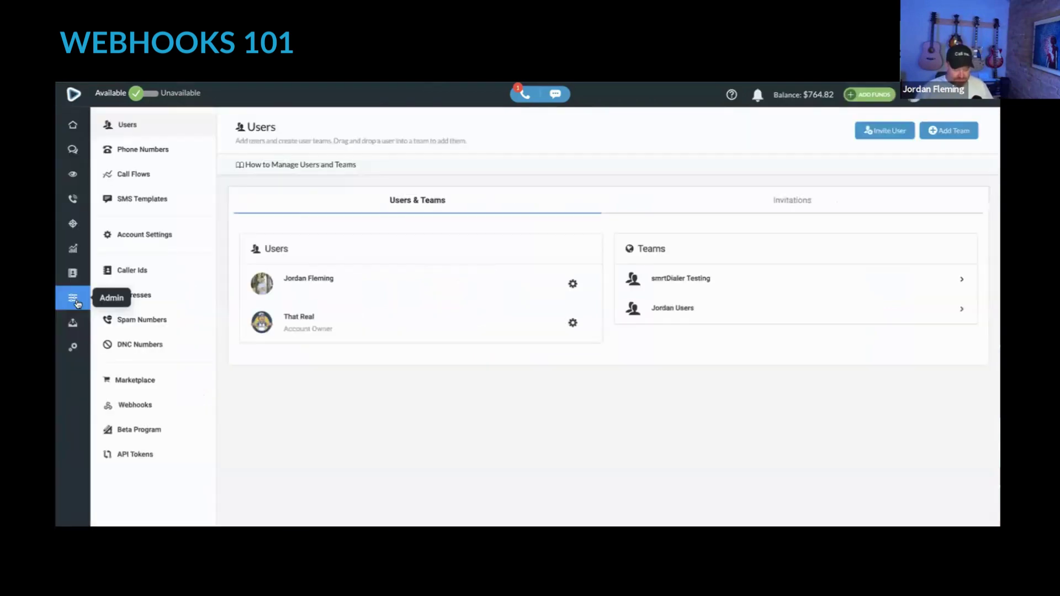
{"action": "left_click", "coordinate": [134, 406]}
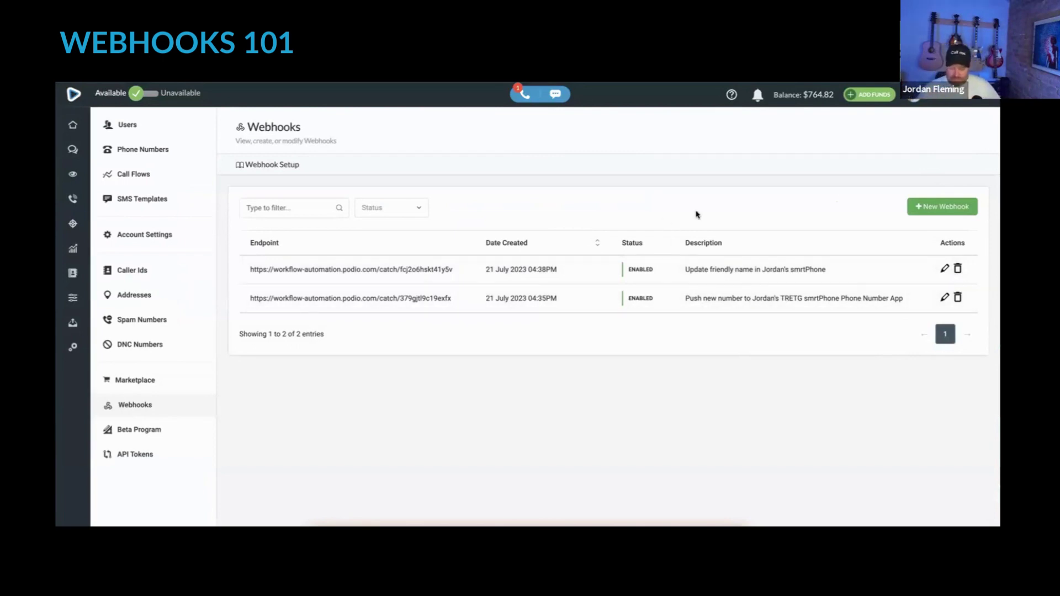
- Start a new webhook and scroll through its Events options, beginning with Buy Number
{"action": "left_click", "coordinate": [945, 209]}
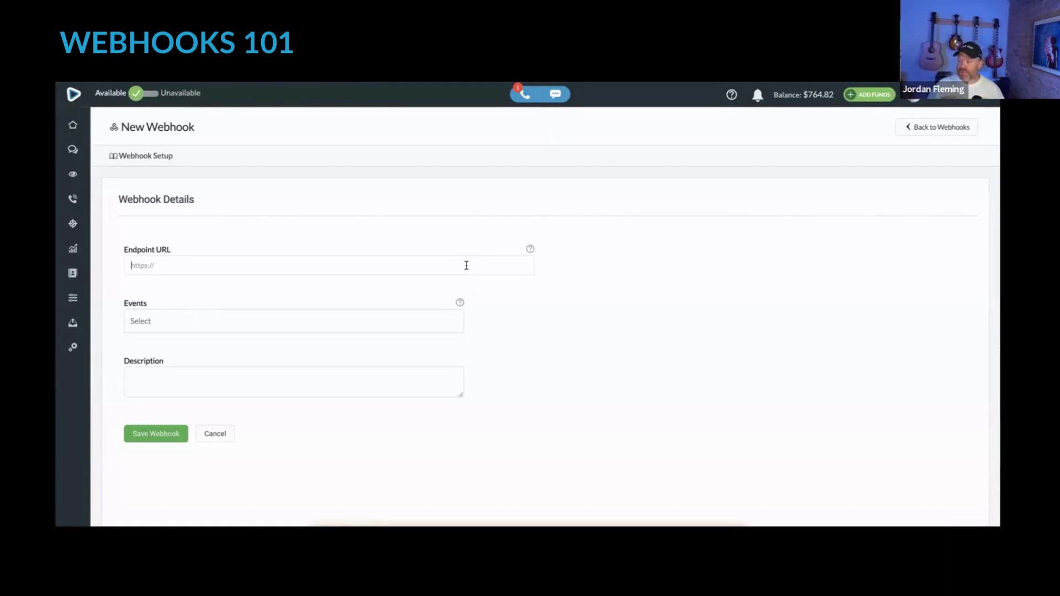
{"action": "left_click", "coordinate": [435, 322]}
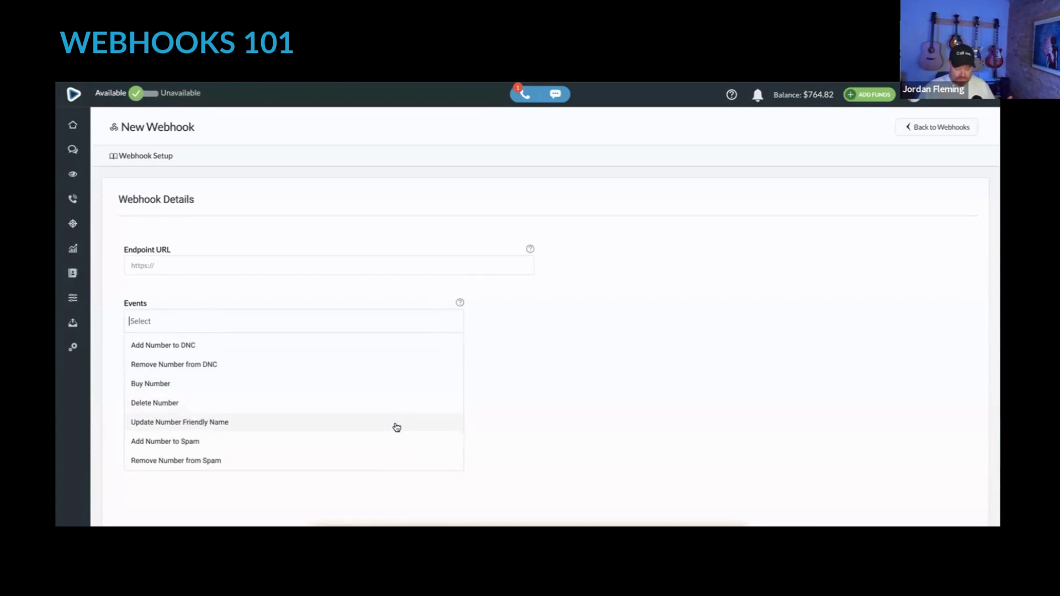
{"action": "scroll", "coordinate": [397, 427], "scroll_direction": "down", "scroll_amount": 1}
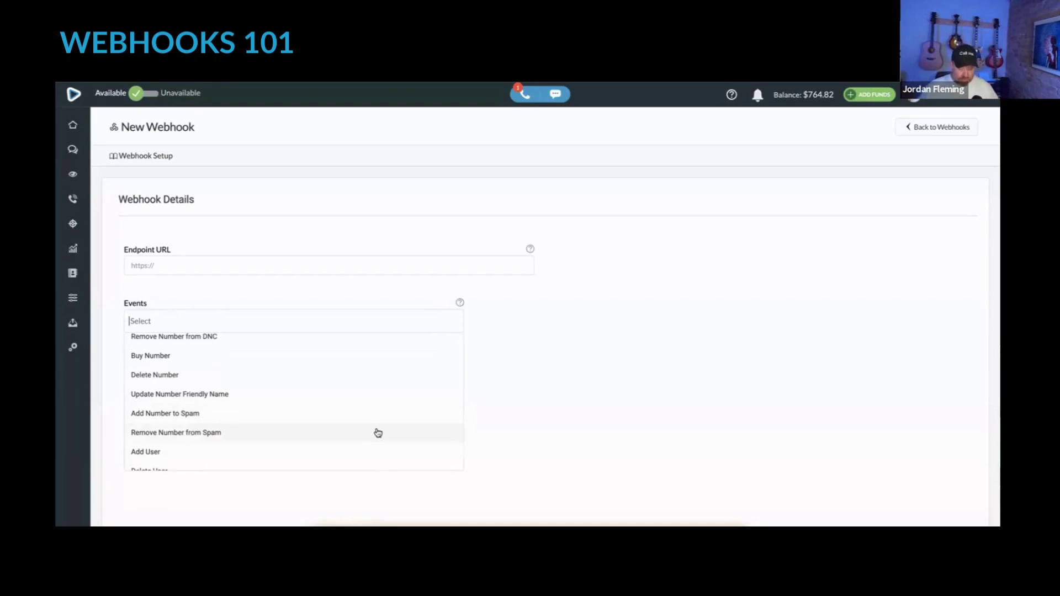
{"action": "scroll", "coordinate": [378, 433], "scroll_direction": "down", "scroll_amount": 1}
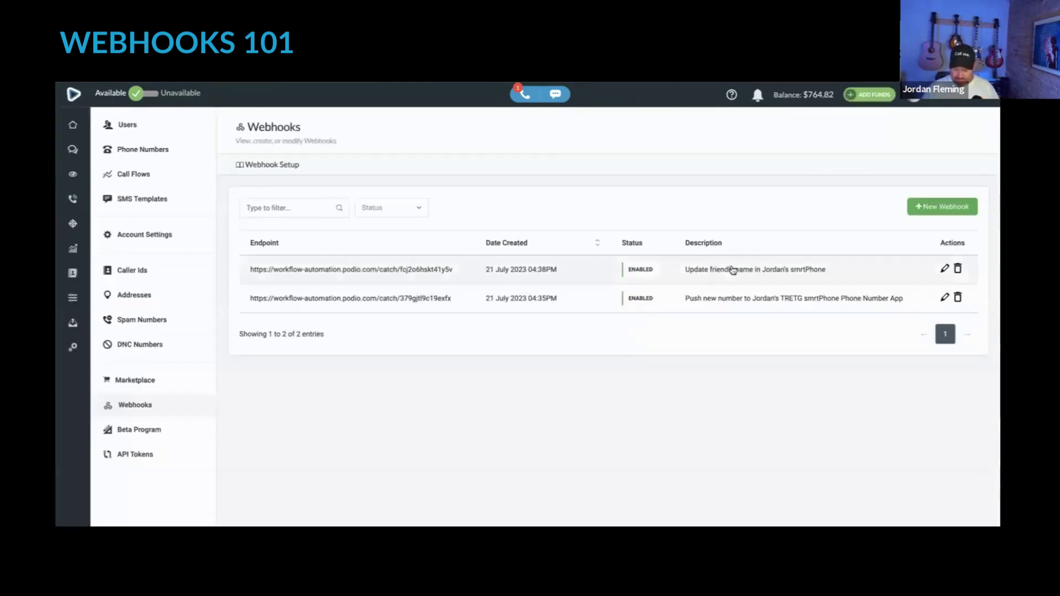
- Review the number-push webhook's log of three successful Buy Number events, then return to Webhooks
{"action": "left_click", "coordinate": [739, 304]}
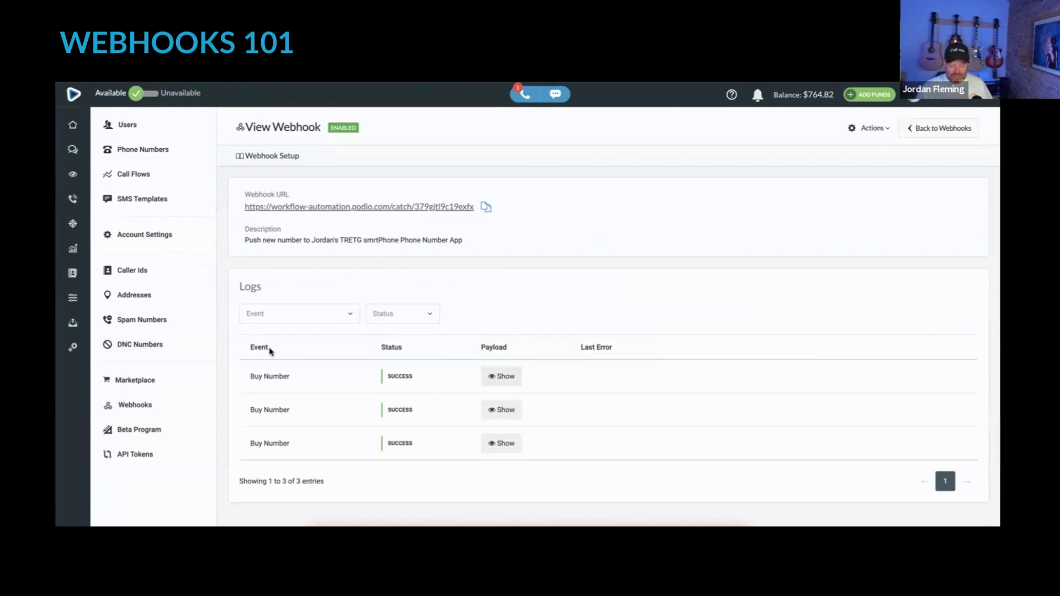
{"action": "left_click", "coordinate": [131, 404]}
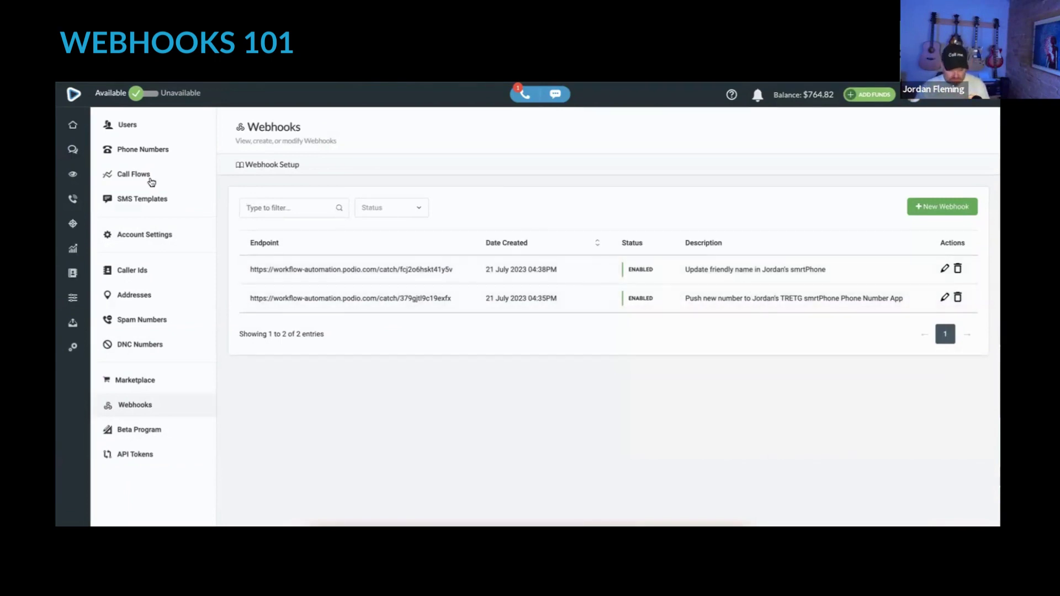
- Buy the first listed Danville, GA number and accept its assigned call flow
{"action": "left_click", "coordinate": [148, 151]}
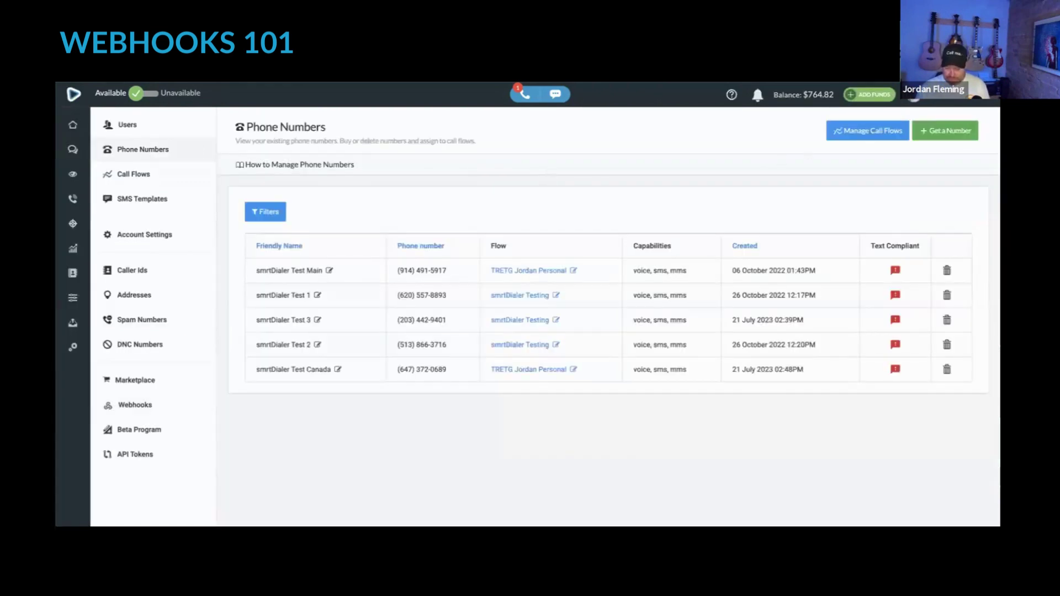
{"action": "left_click", "coordinate": [958, 131]}
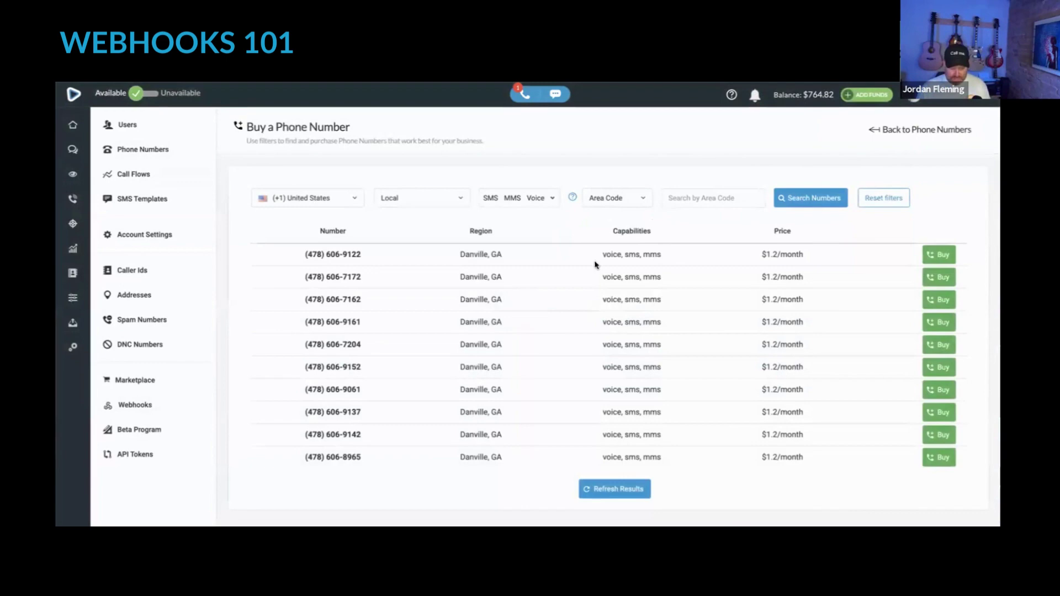
{"action": "left_click", "coordinate": [935, 255]}
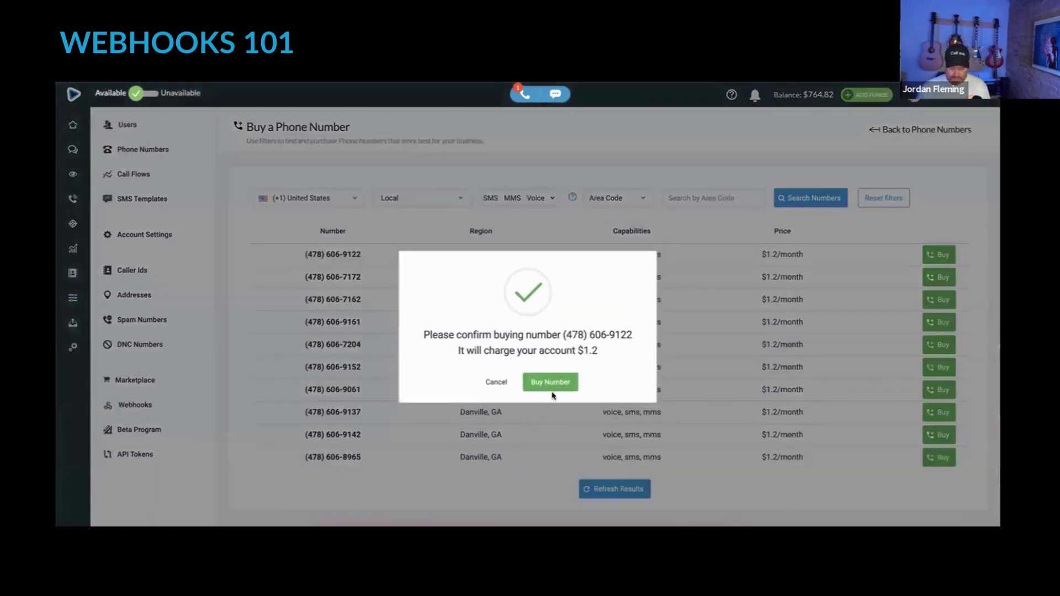
{"action": "left_click", "coordinate": [560, 385]}
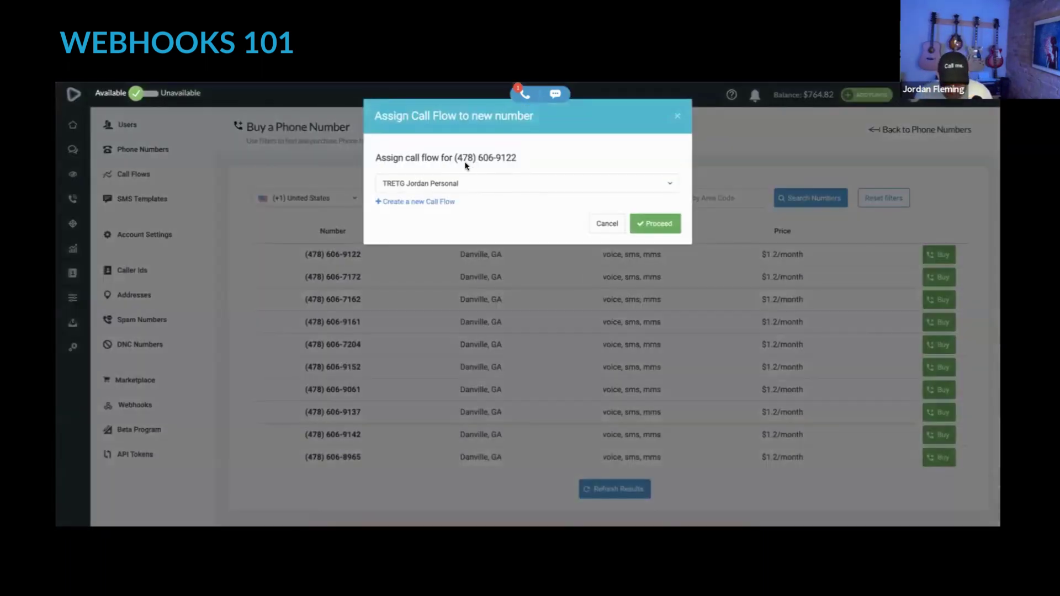
{"action": "left_click", "coordinate": [658, 225]}
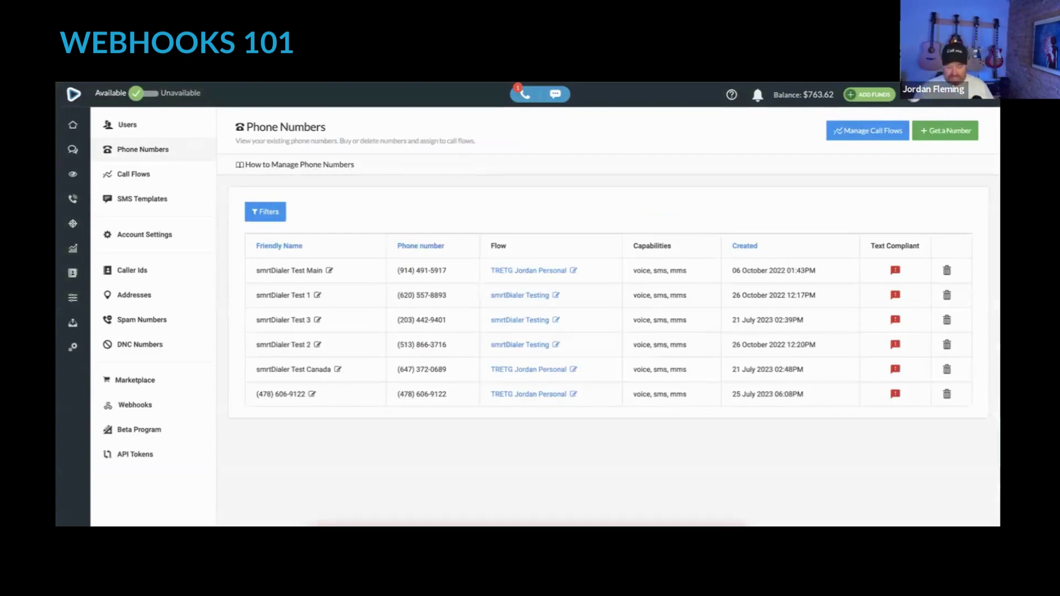
- Reload the Podio Phone Numbers app to see the sixth card, then return to smrtPhone
{"action": "key", "text": "ctrl+Tab"}
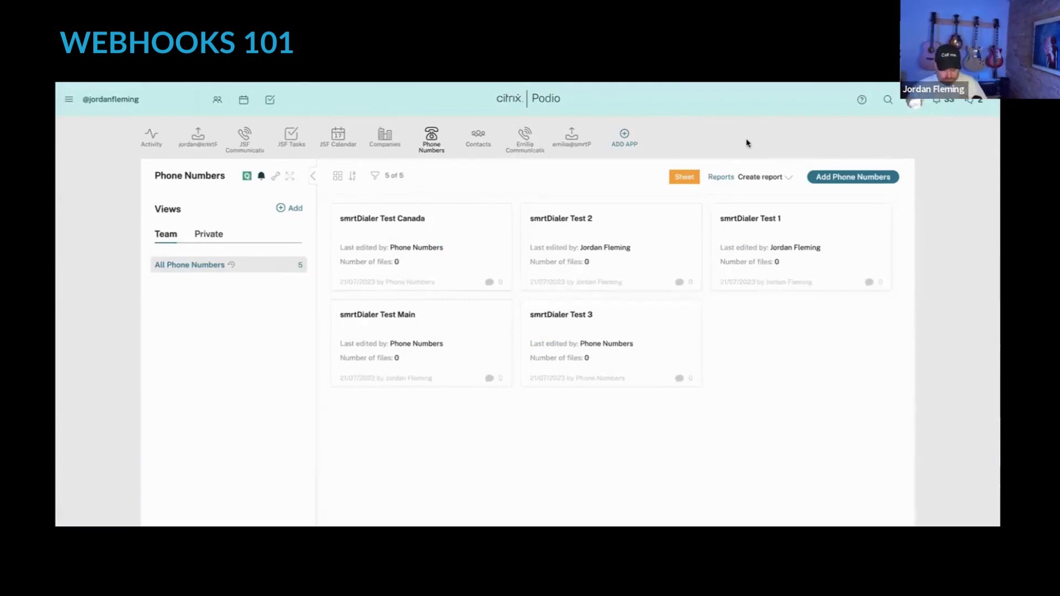
{"action": "key", "text": "F5"}
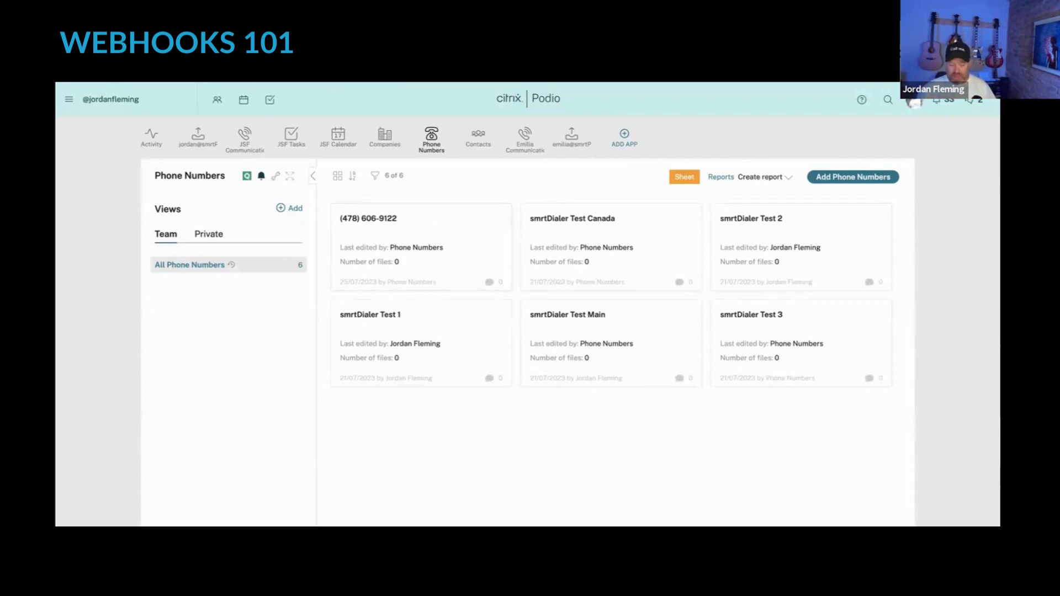
{"action": "key", "text": "alt+Tab"}
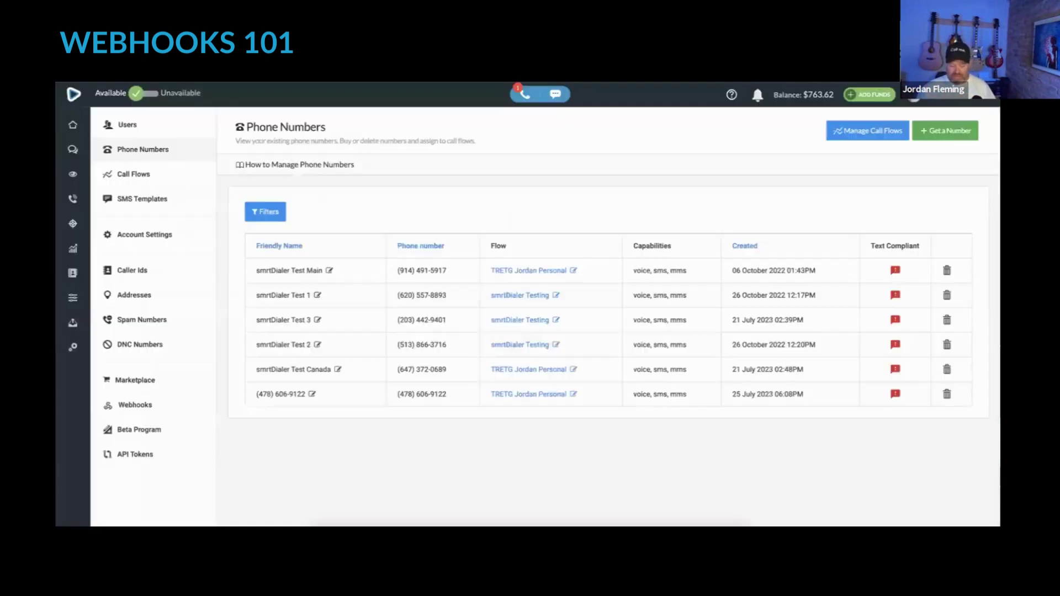
{"action": "left_click", "coordinate": [312, 394]}
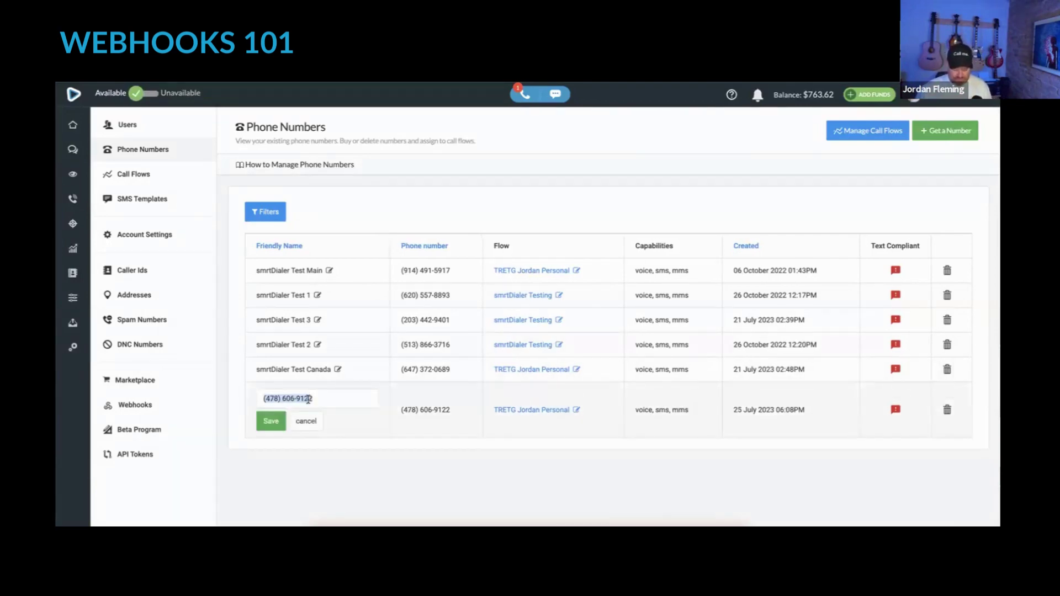
{"action": "type", "text": "User G"}
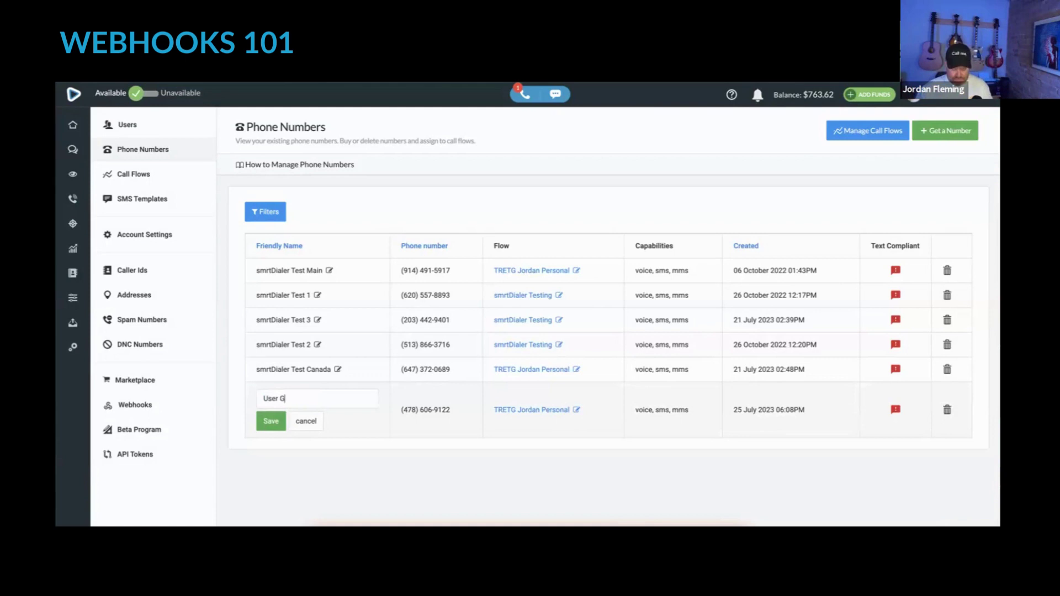
{"action": "type", "text": "roup Q&A"}
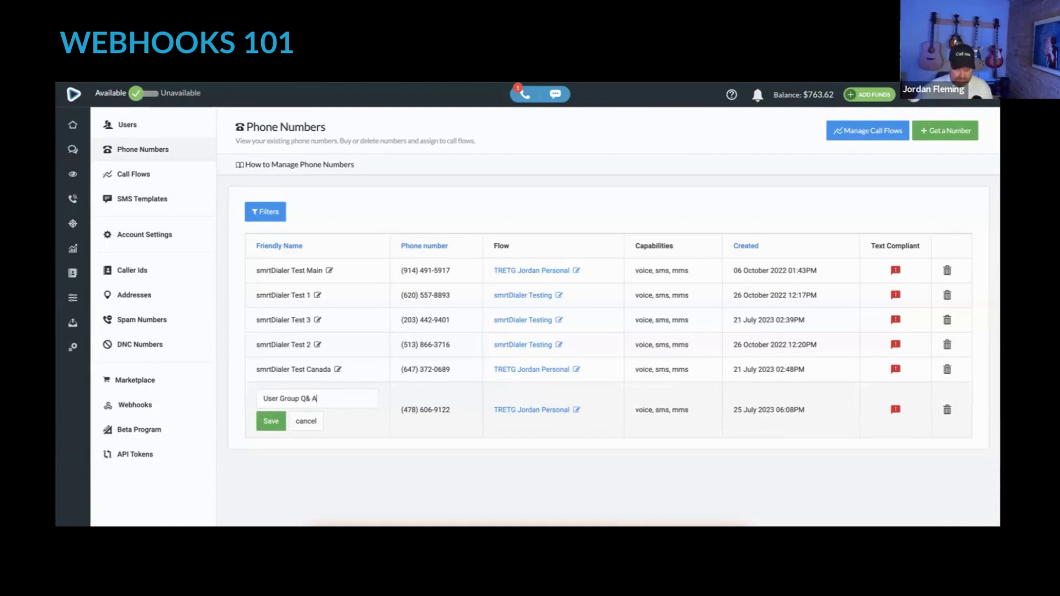
{"action": "left_click", "coordinate": [279, 422]}
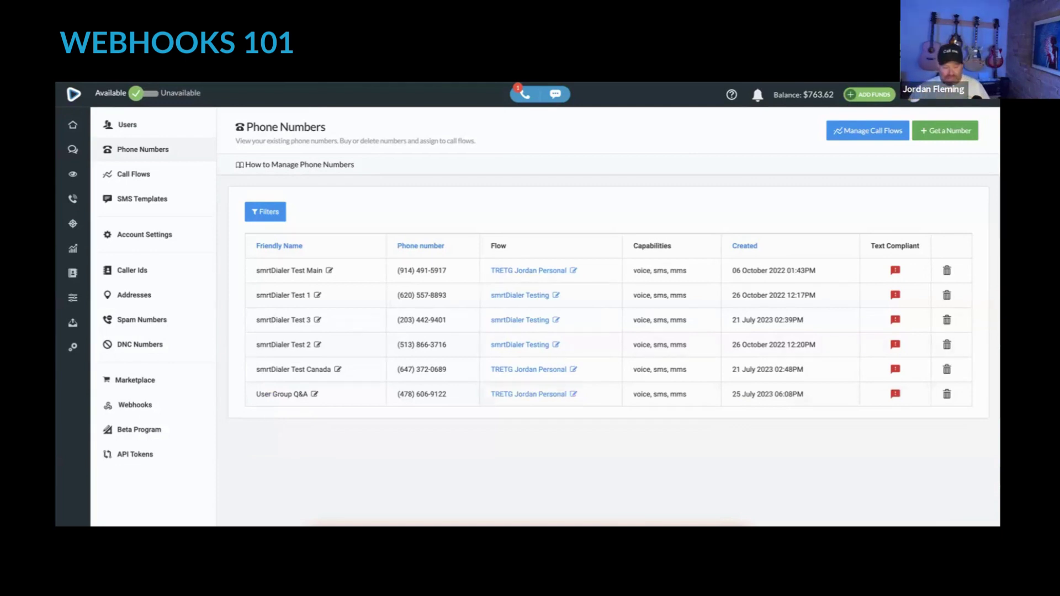
- Reload the Podio Phone Numbers app to confirm the sixth card reads 'User Group Q&A'
{"action": "key", "text": "ctrl+Tab"}
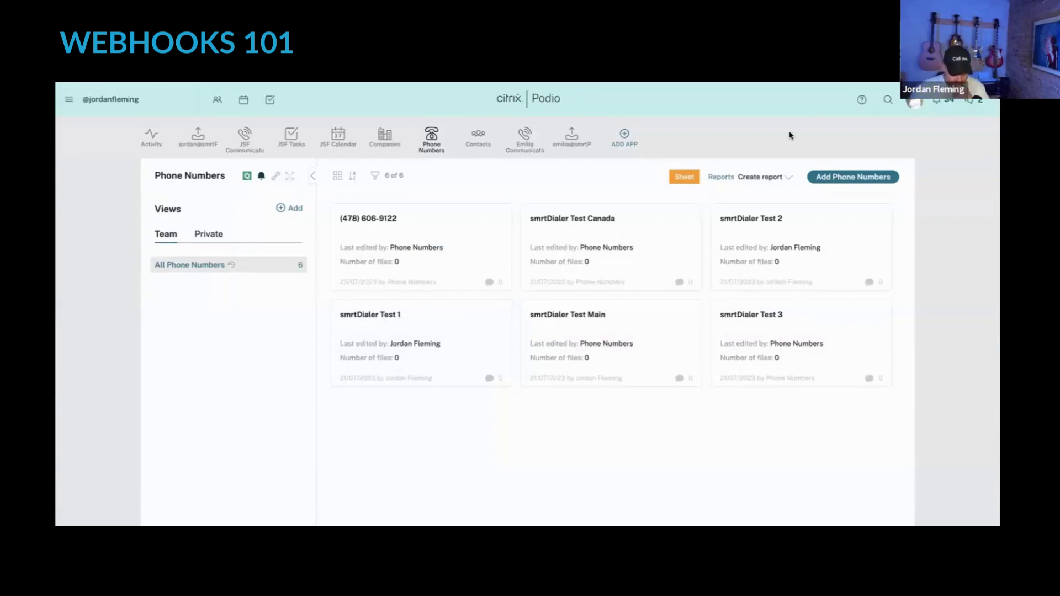
{"action": "key", "text": "F5"}
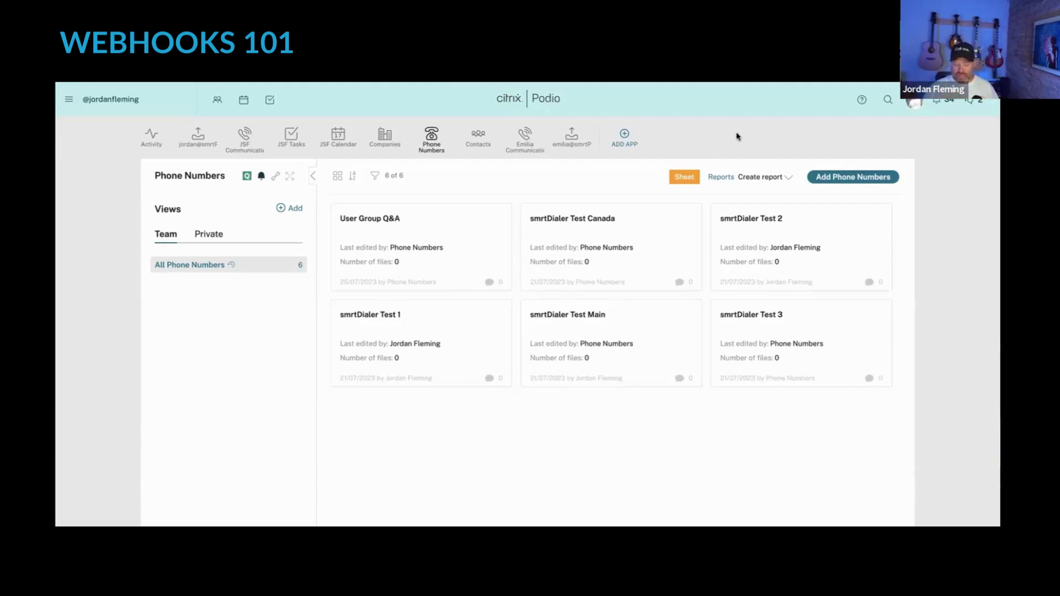
- Return to smrtPhone's Webhooks page showing the friendly-name update and new-number push webhooks
{"action": "key", "text": "ctrl+Tab"}
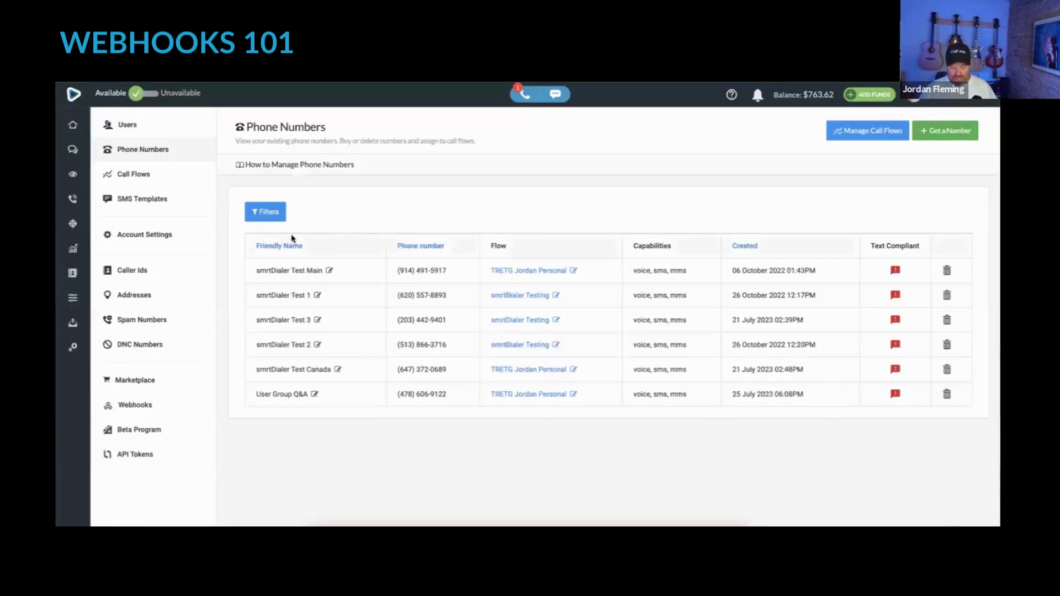
{"action": "left_click", "coordinate": [138, 409]}
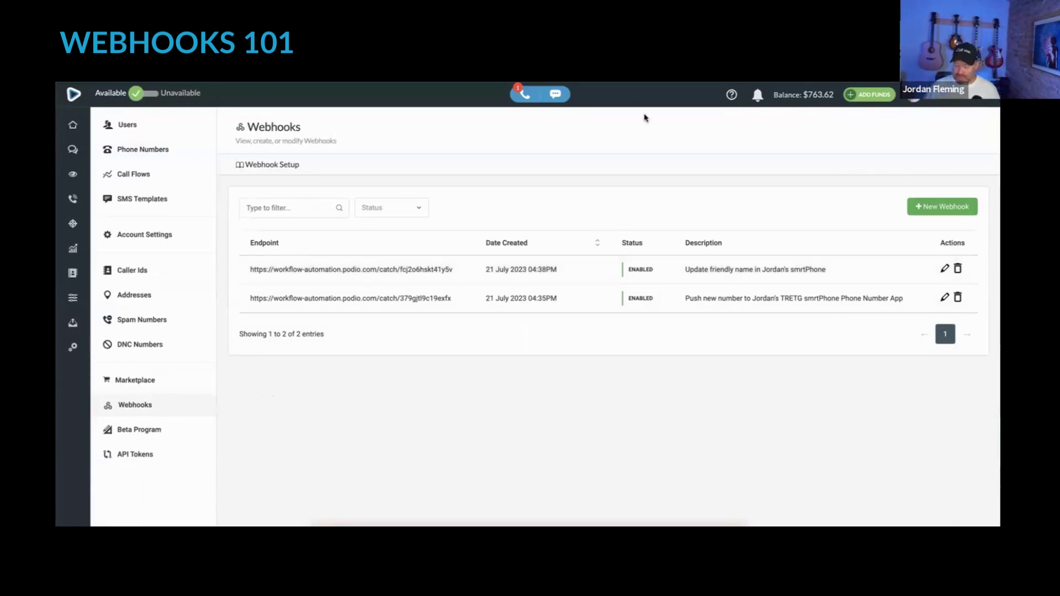
- Start another new webhook and scroll its Events list from Buy Number to Delete User
{"action": "left_click", "coordinate": [932, 204]}
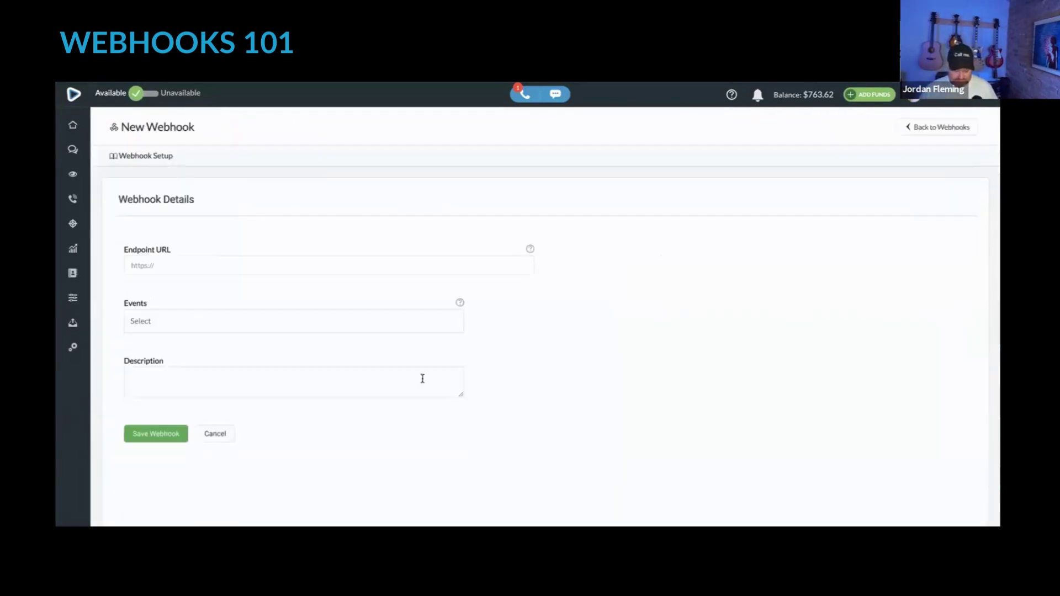
{"action": "left_click", "coordinate": [407, 330]}
{"action": "scroll", "coordinate": [390, 413], "scroll_direction": "down", "scroll_amount": 1}
{"action": "scroll", "coordinate": [390, 413], "scroll_direction": "down", "scroll_amount": 1}
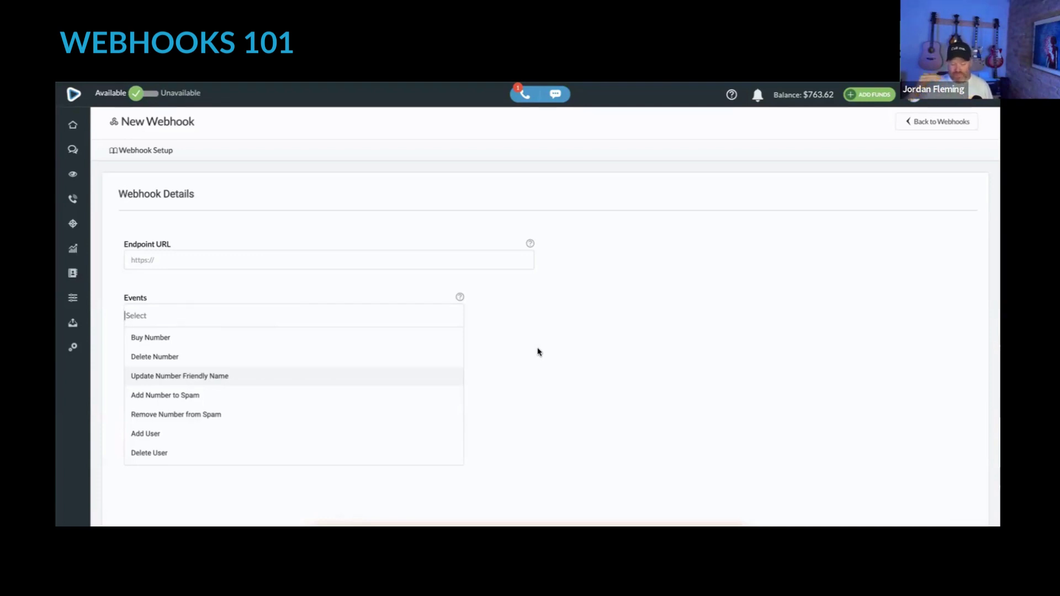
- Browse the Events list once more, close it, and focus the empty Endpoint URL field
{"action": "left_click", "coordinate": [495, 230]}
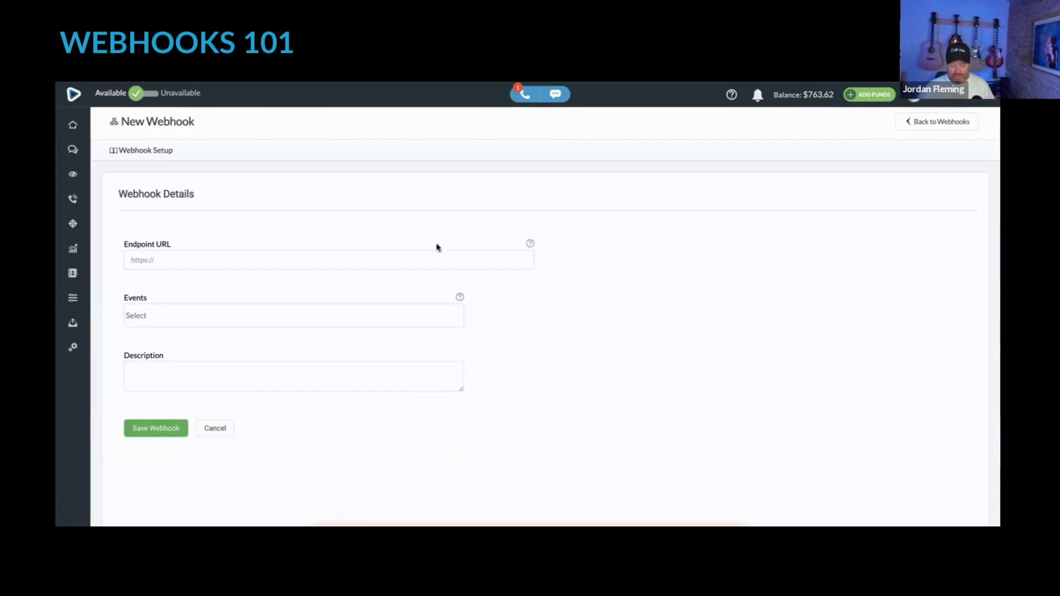
{"action": "left_click", "coordinate": [367, 313]}
{"action": "scroll", "coordinate": [354, 392], "scroll_direction": "down", "scroll_amount": 1}
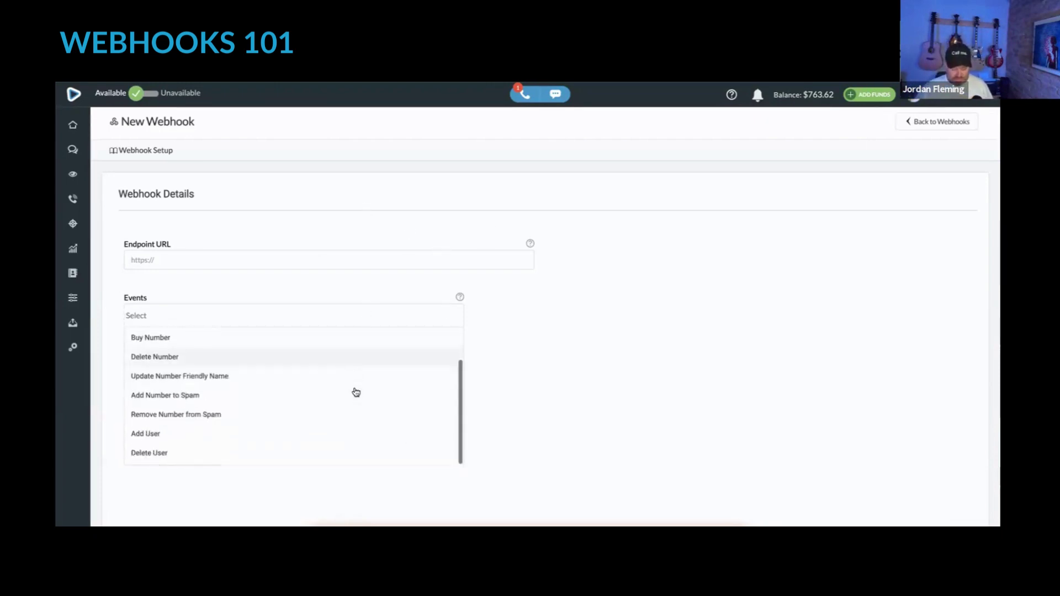
{"action": "scroll", "coordinate": [344, 386], "scroll_direction": "up", "scroll_amount": 1}
{"action": "left_click", "coordinate": [348, 284]}
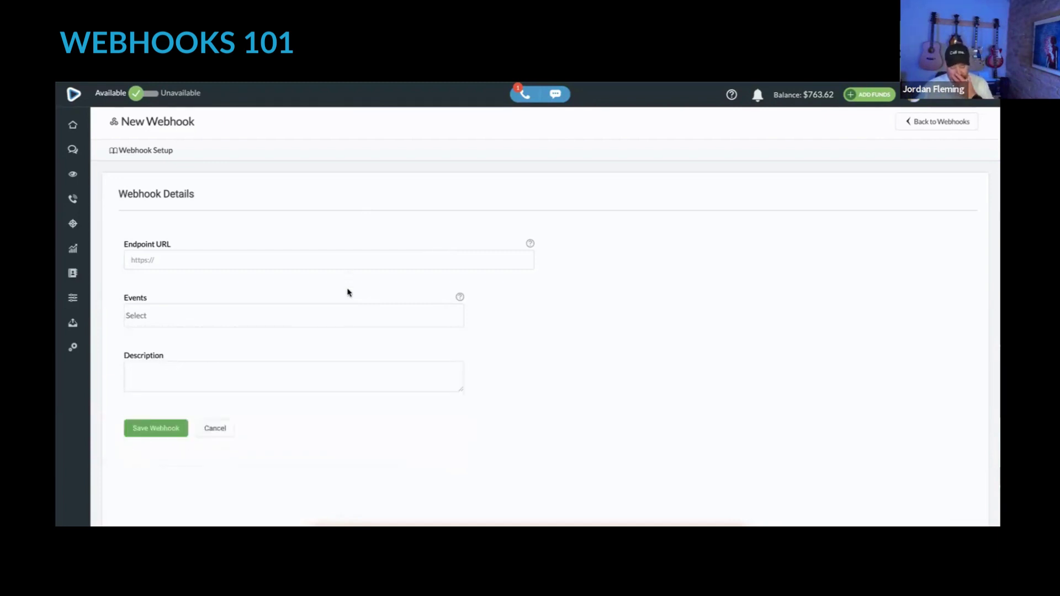
{"action": "left_click", "coordinate": [334, 262]}
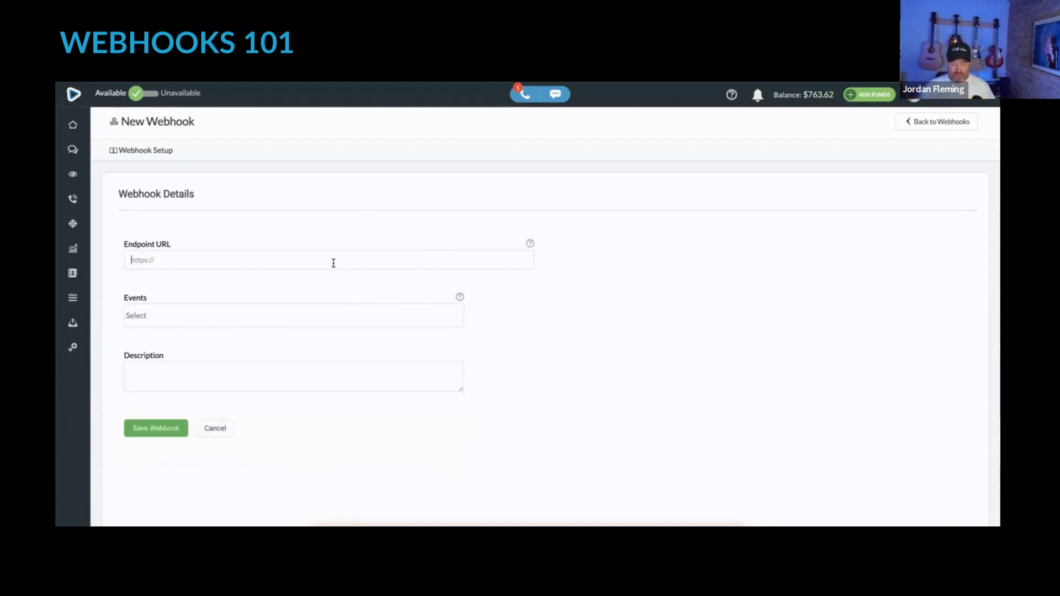